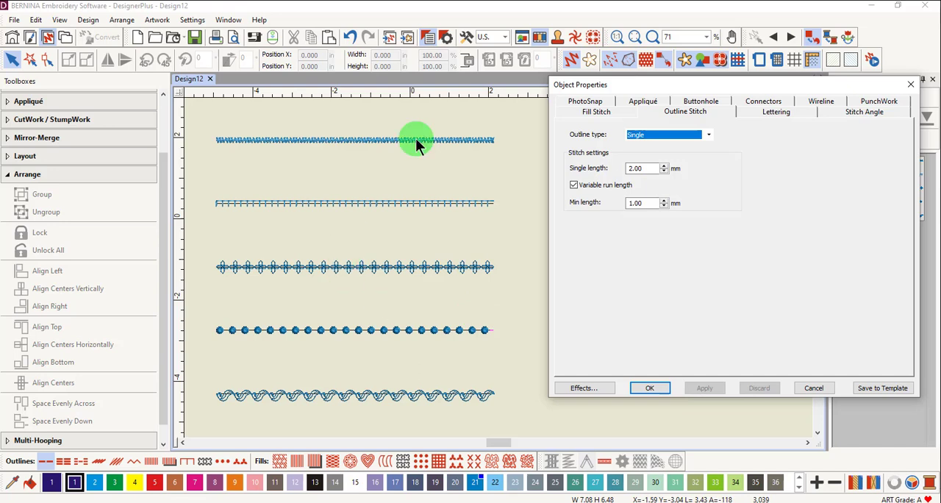
- Turn off the underlay on the uppermost zigzag line
left_click(415, 140)
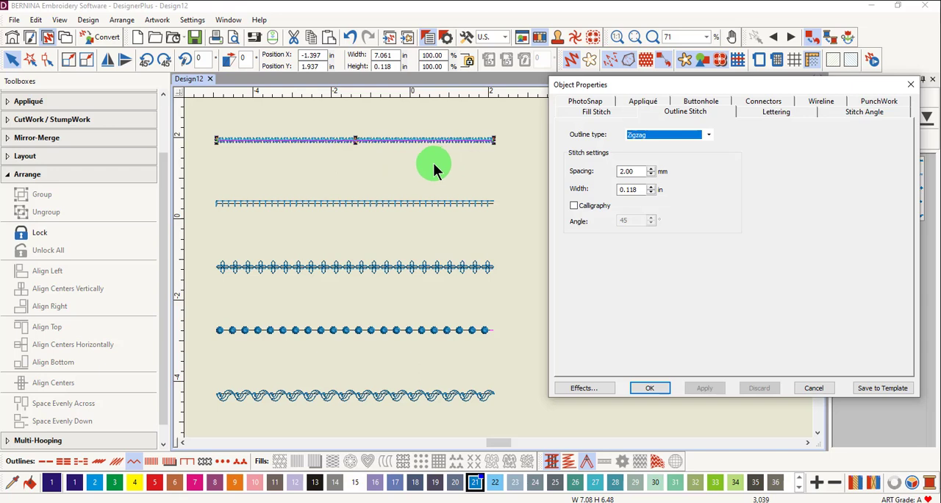
left_click(554, 466)
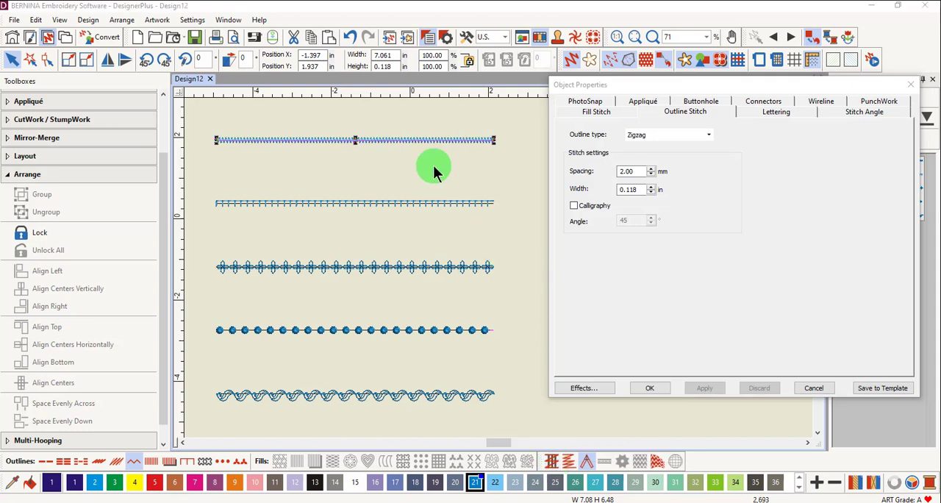
- Review the outline stitch settings of the blanket, blackwork border, candlewicking border and pattern run lines one after another
left_click(422, 203)
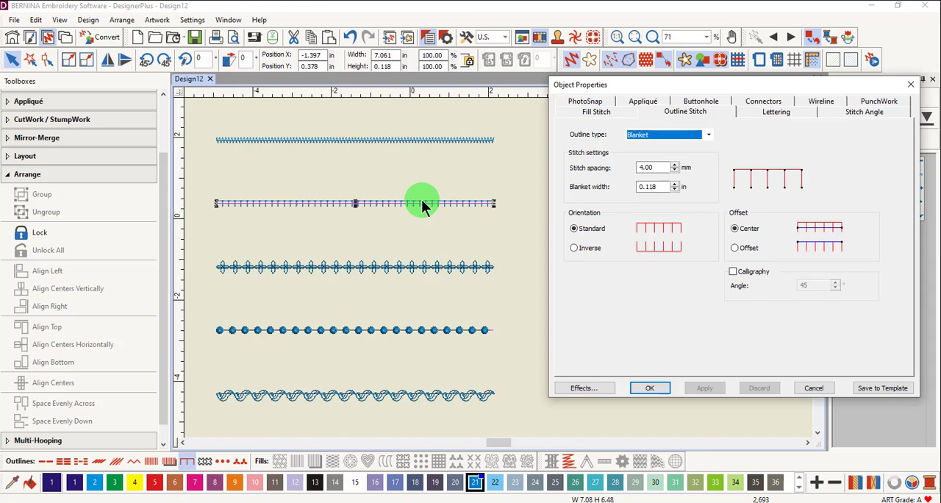
left_click(422, 271)
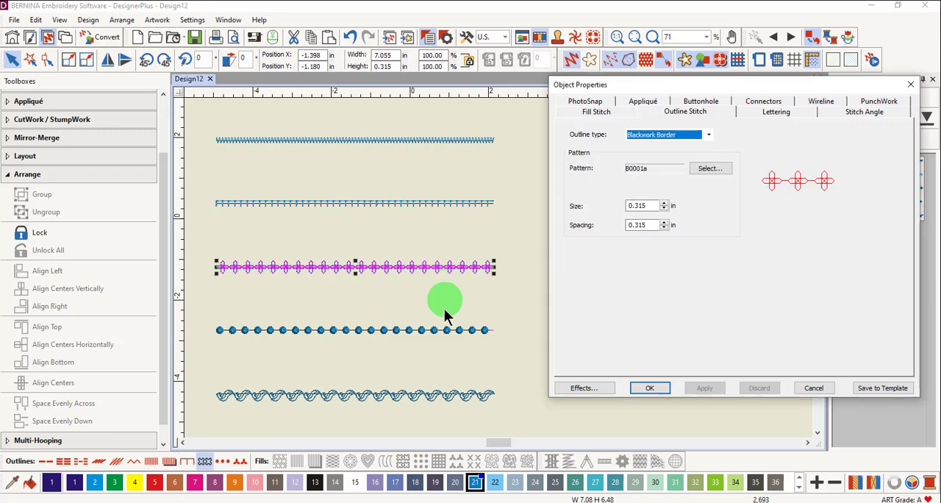
left_click(433, 334)
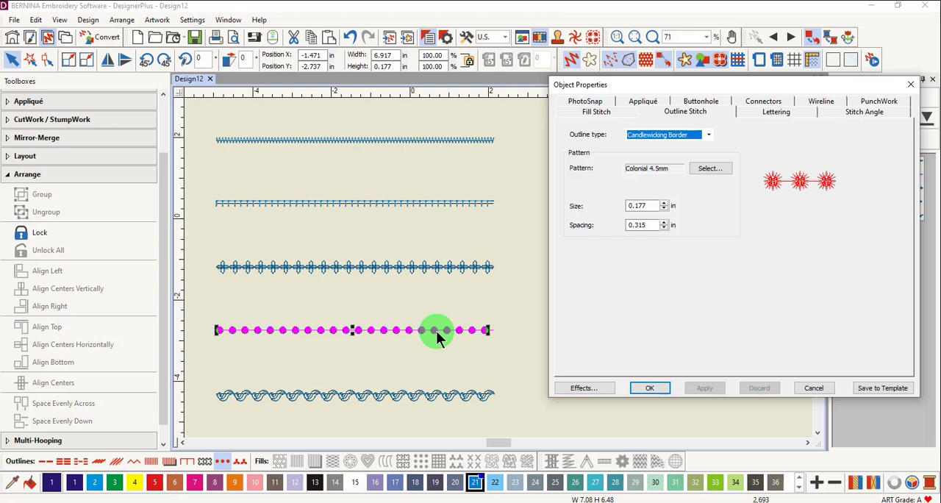
left_click(433, 401)
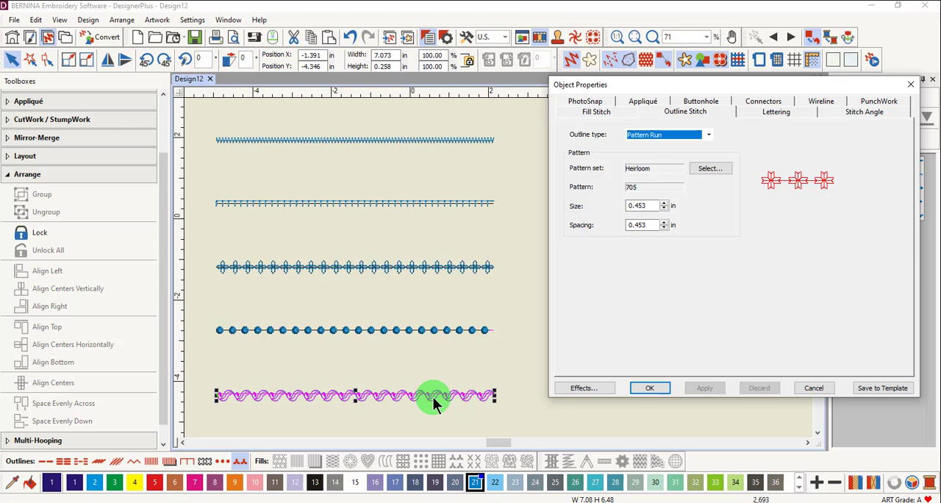
- Set the stitch width of the zigzag line to 4 mm
left_click(458, 140)
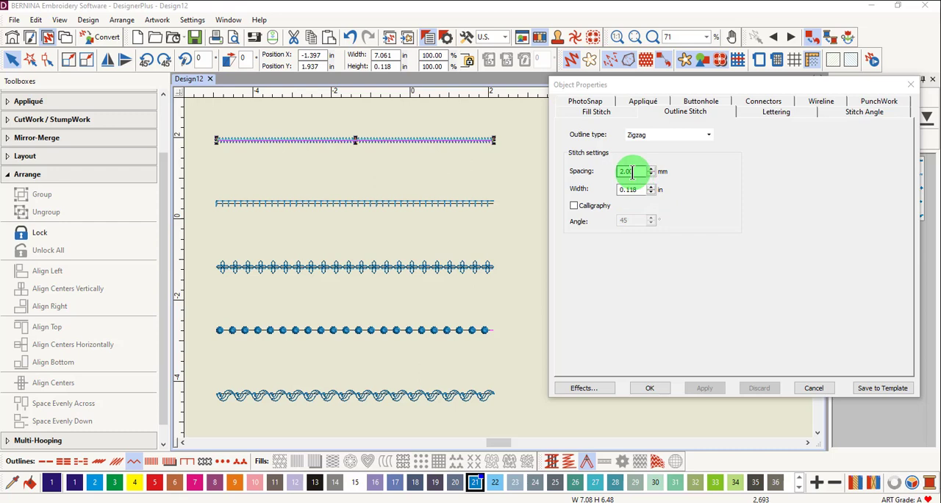
double_click(637, 172)
key("Tab")
type("4")
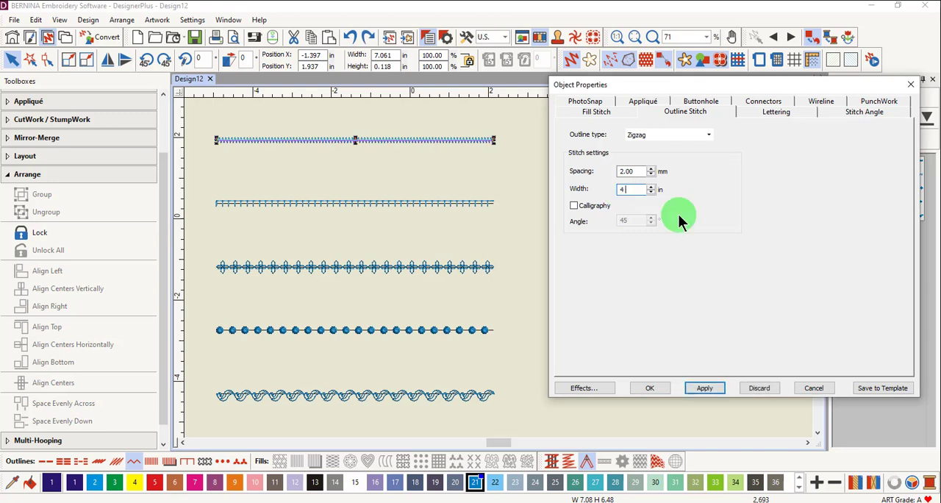
type("mm")
key("Return")
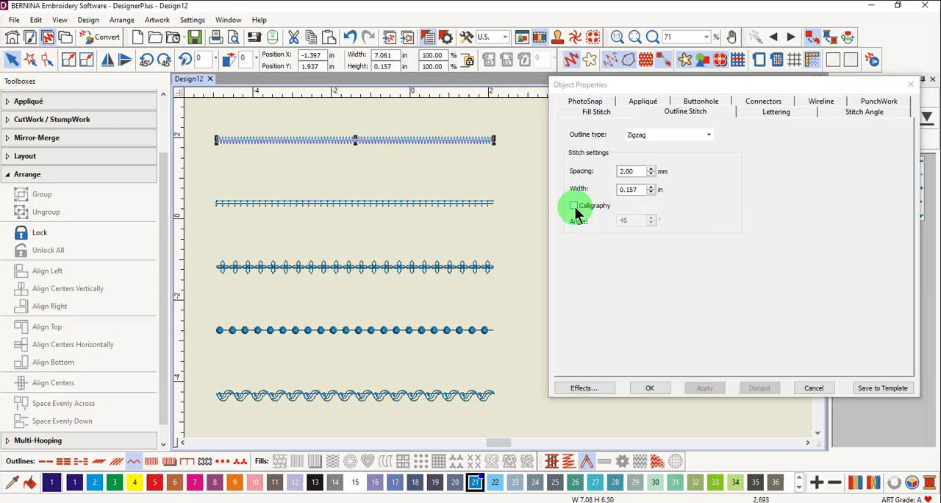
- Enable Calligraphy on the zigzag line with an angle of 60° and apply it
left_click(574, 208)
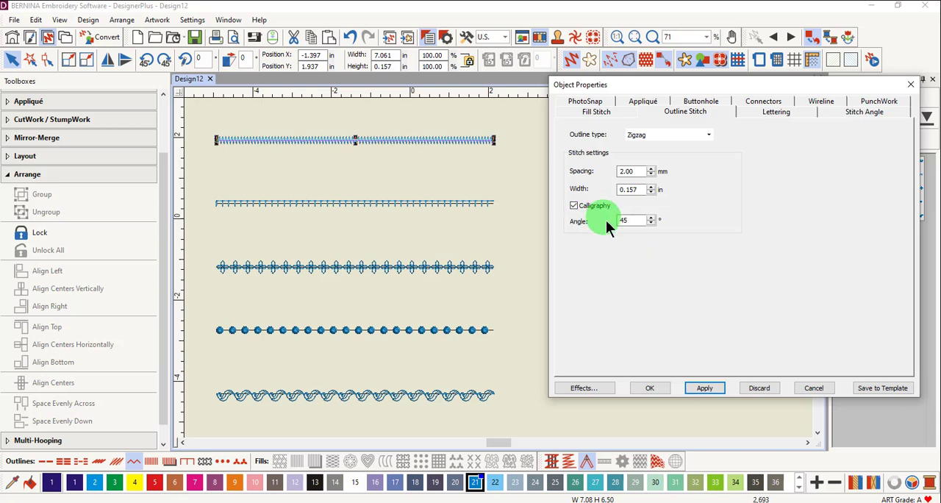
left_click_drag(635, 220, 612, 219)
left_click(705, 388)
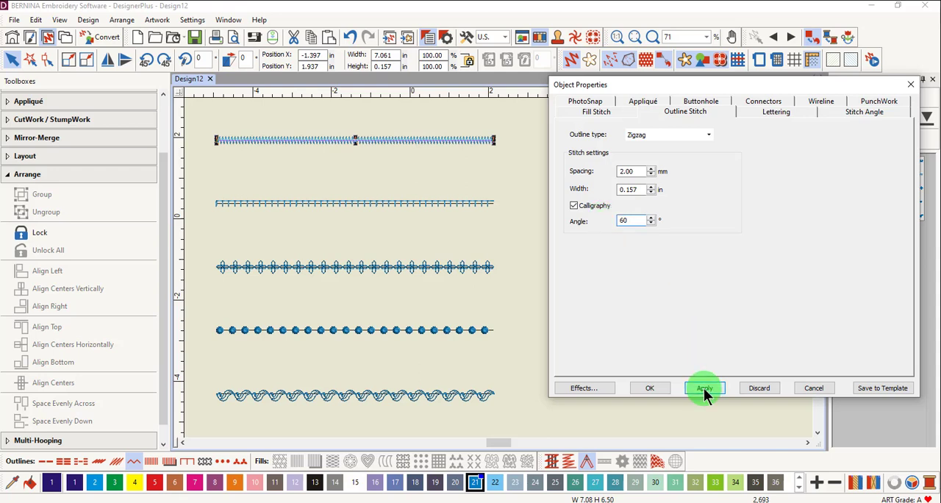
- Set the blanket line's width to 4 mm and its orientation to Inverse, applying both changes
key("Tab")
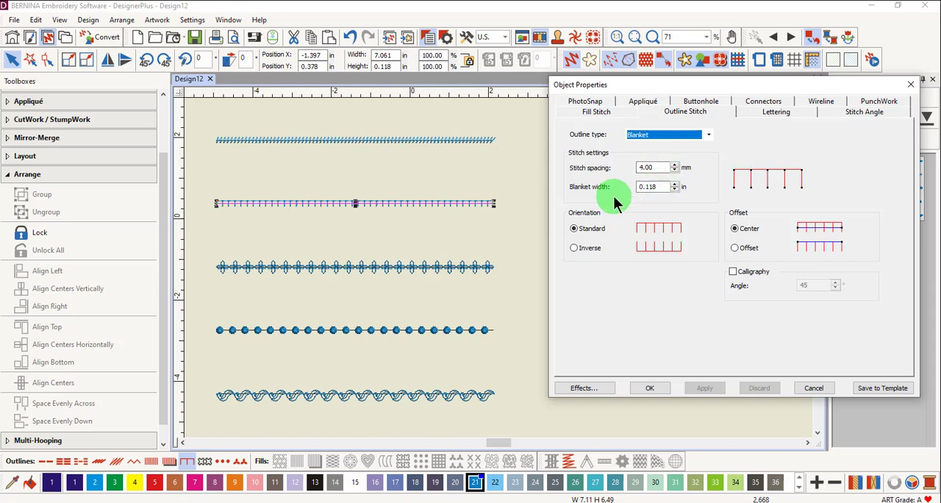
left_click(650, 187)
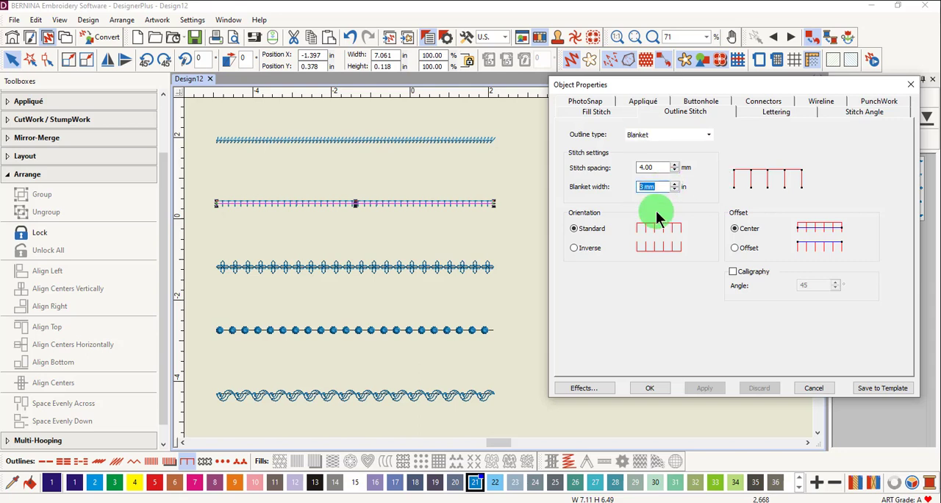
type("4")
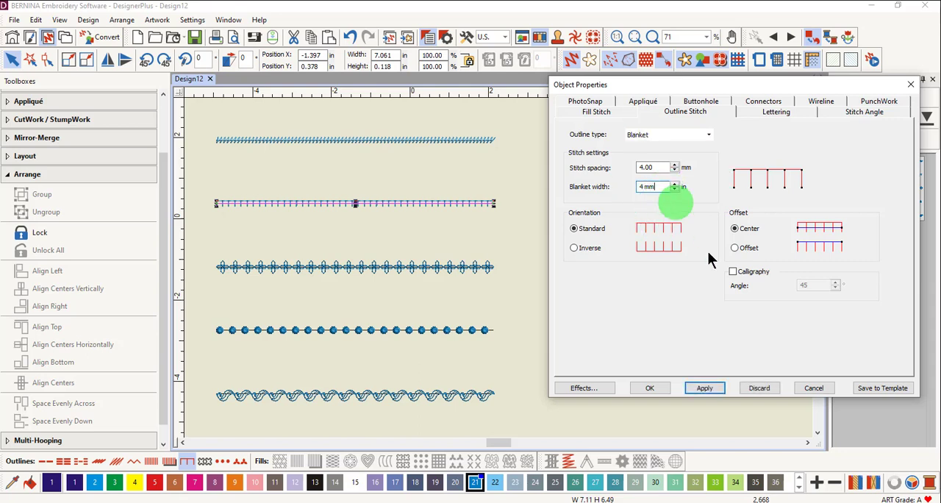
left_click(705, 388)
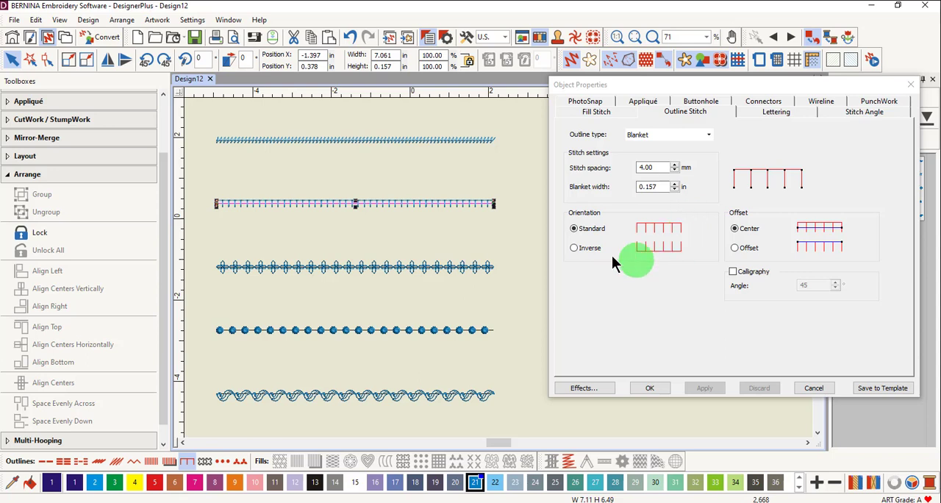
left_click(574, 247)
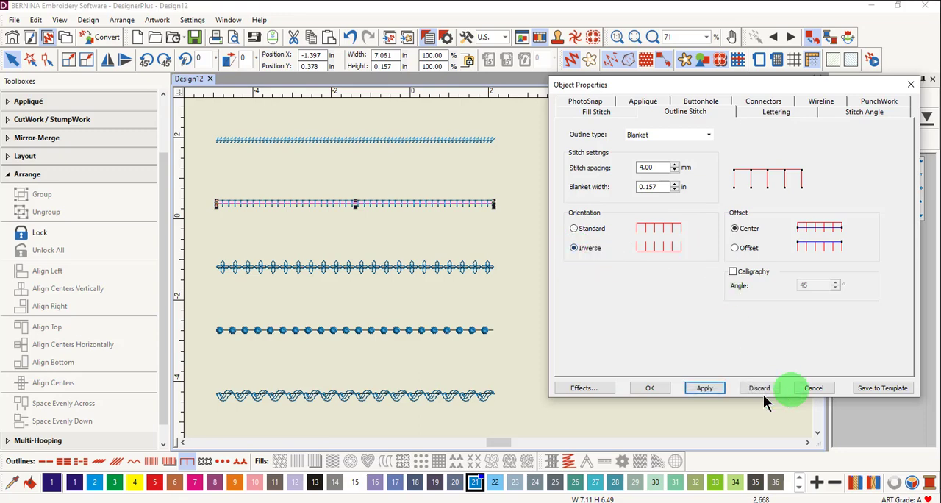
left_click(708, 387)
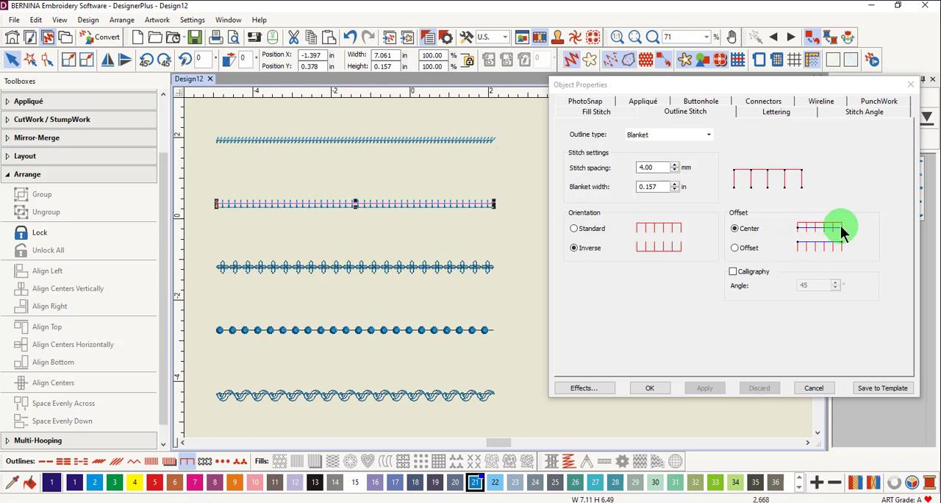
- Switch the blanket line from centered to Offset placement and apply Calligraphy at an angle of 45°
left_click(736, 249)
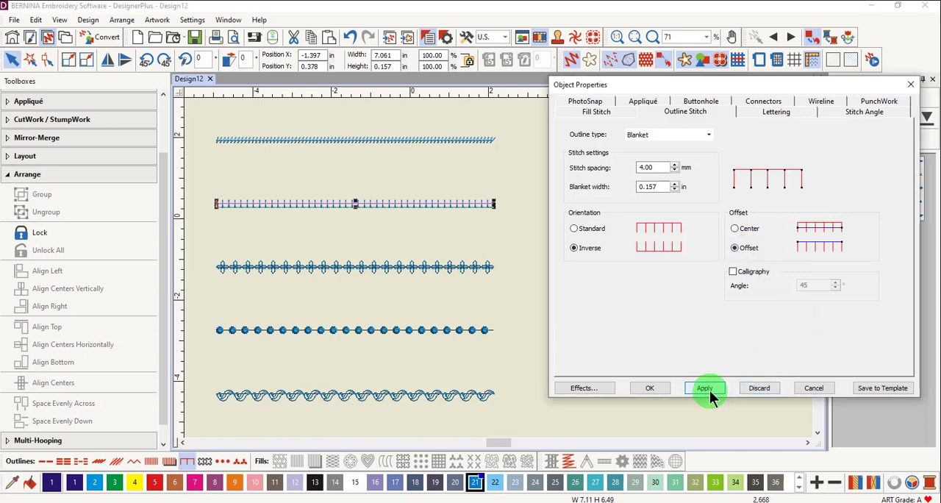
left_click(708, 391)
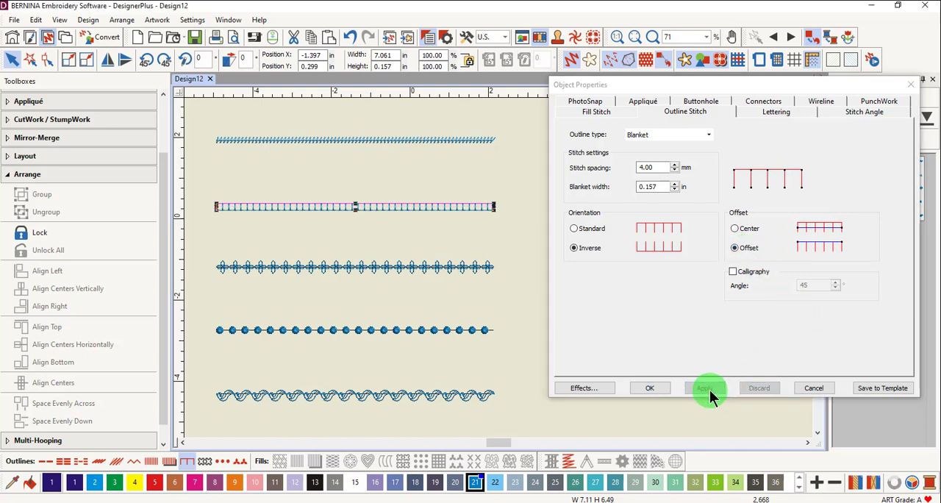
left_click(733, 271)
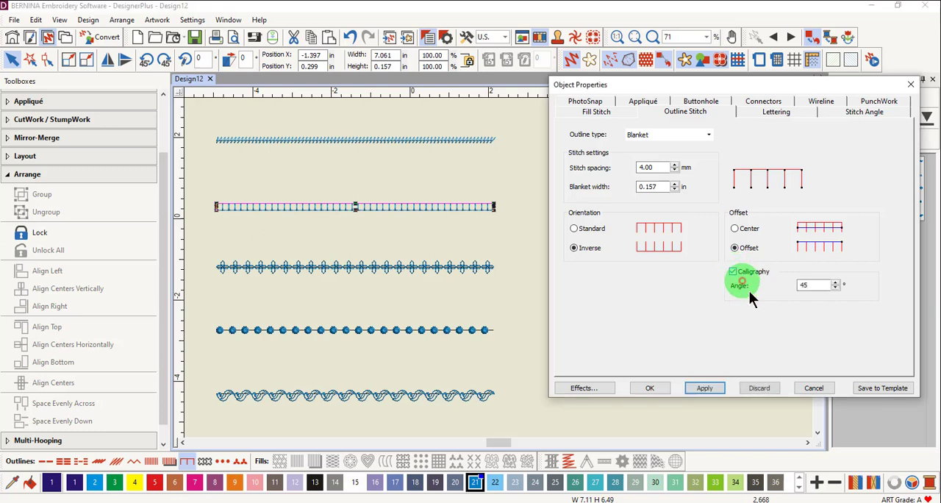
left_click(717, 390)
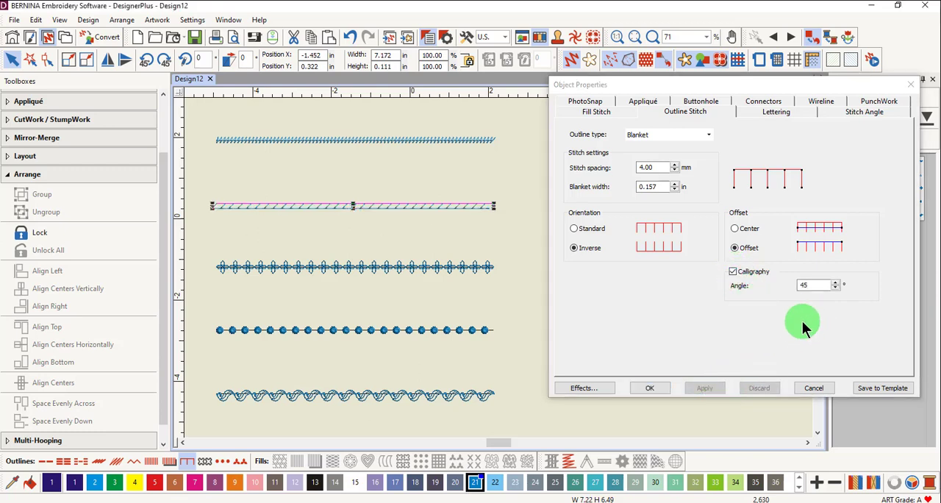
- Change the blackwork border line to pattern B0006a and apply it
key("Tab")
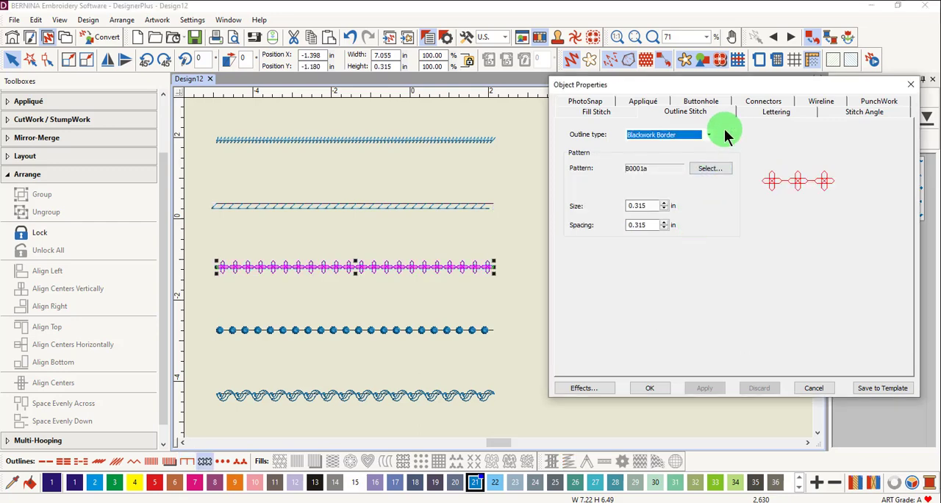
left_click(707, 169)
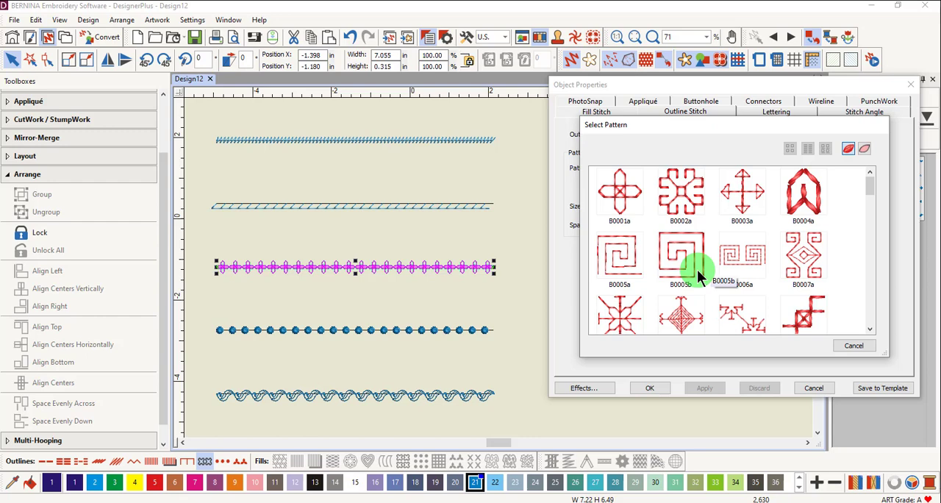
double_click(758, 257)
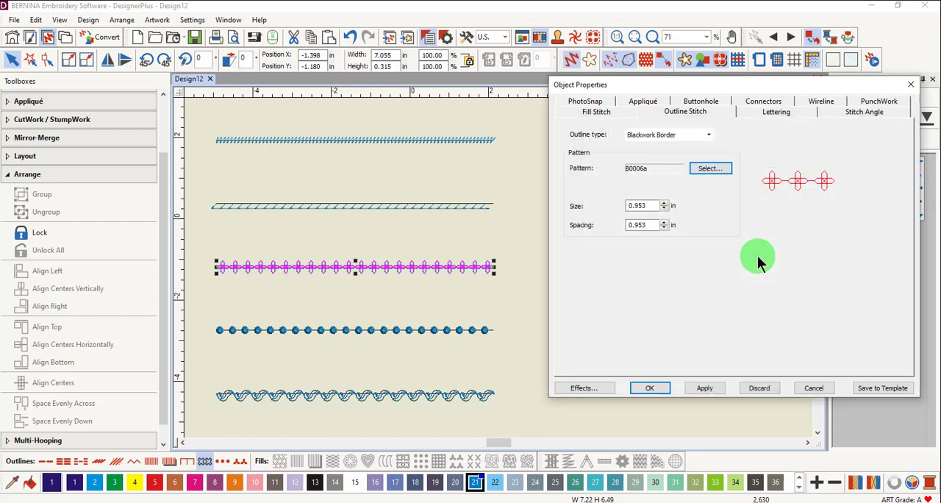
left_click(703, 388)
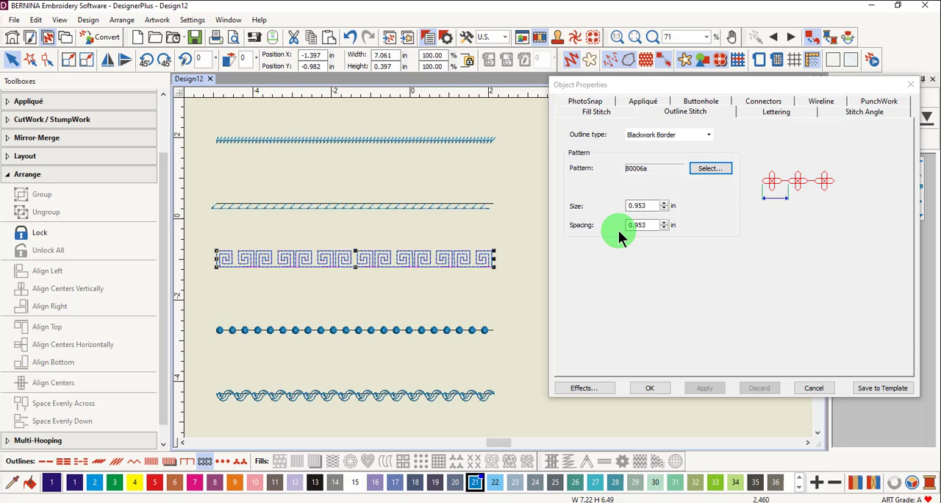
- Change the candlewicking border line to the Colonial-4mm pattern and apply it
left_click(423, 330)
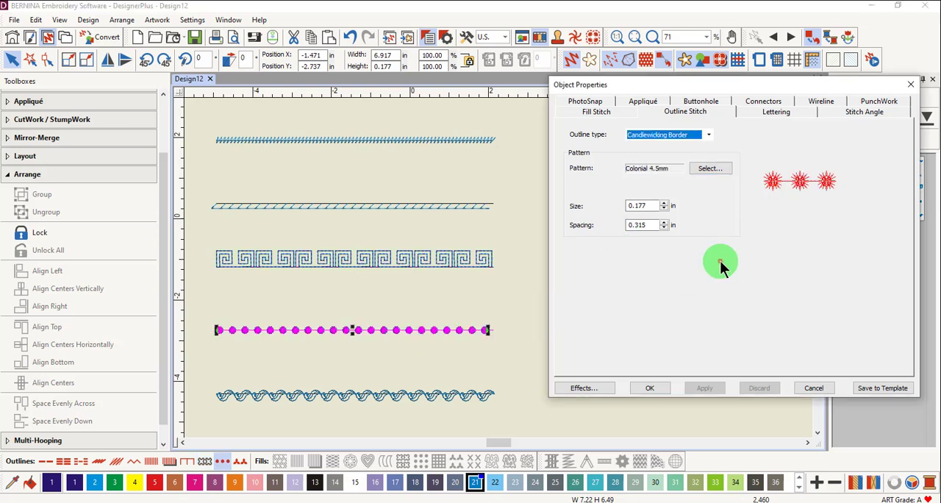
left_click(708, 169)
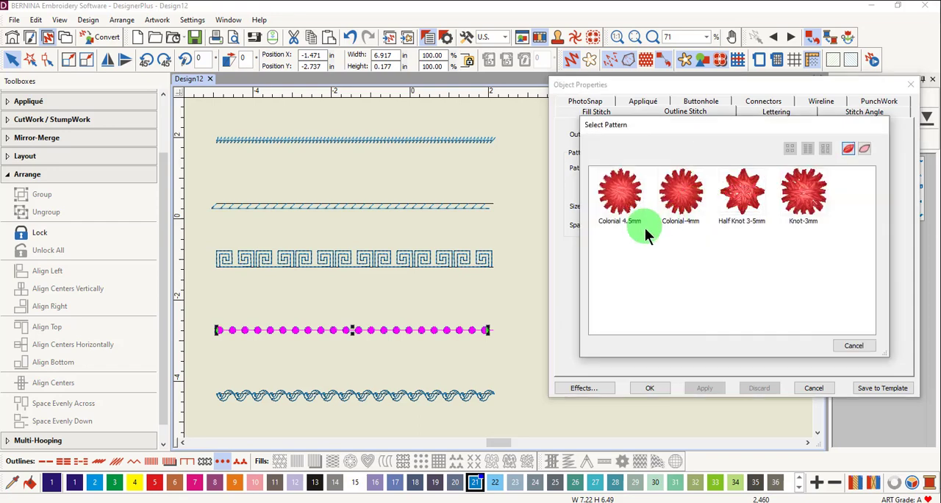
left_click(631, 219)
double_click(677, 198)
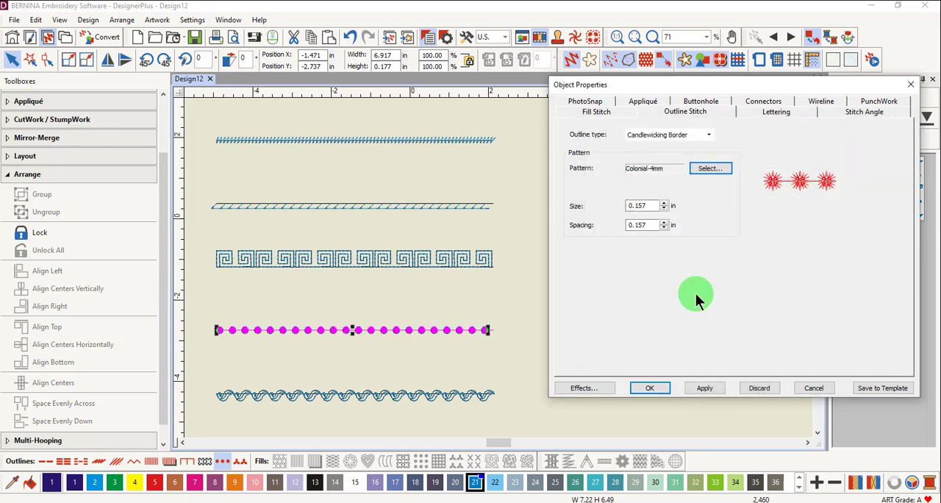
left_click(704, 388)
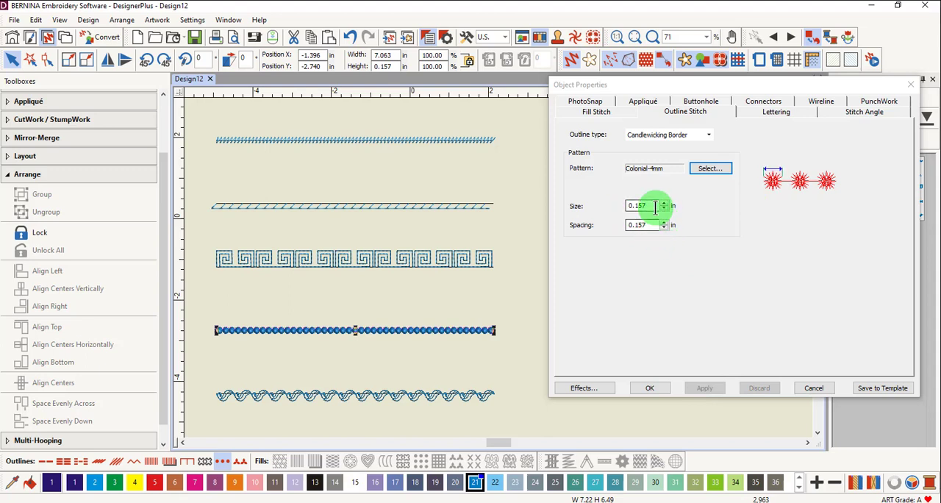
- Set both the size and the spacing of the candlewicking border pattern to 0.2 in and apply them
left_click_drag(657, 206, 622, 205)
type("2")
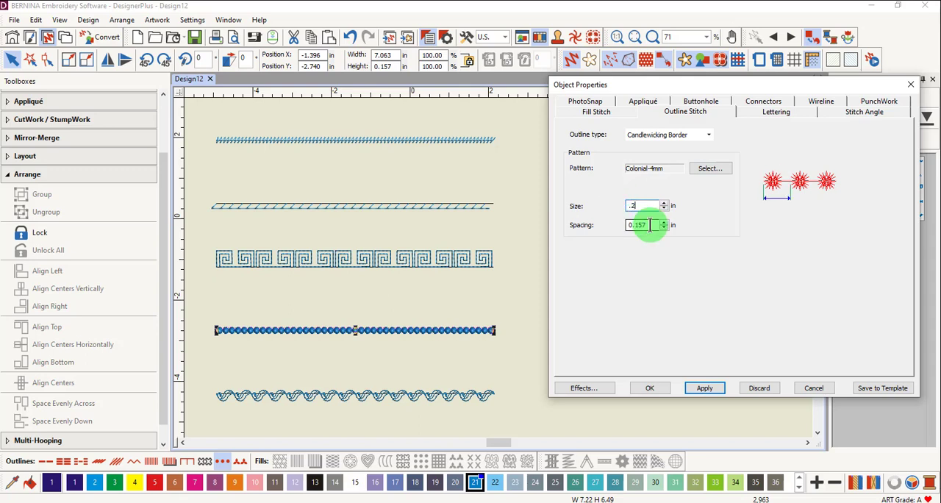
left_click_drag(651, 223, 610, 223)
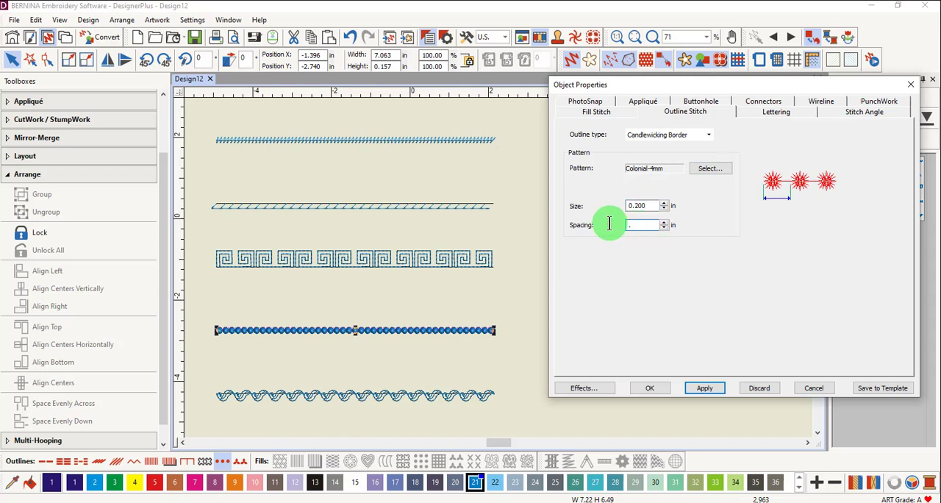
type("2")
left_click(706, 389)
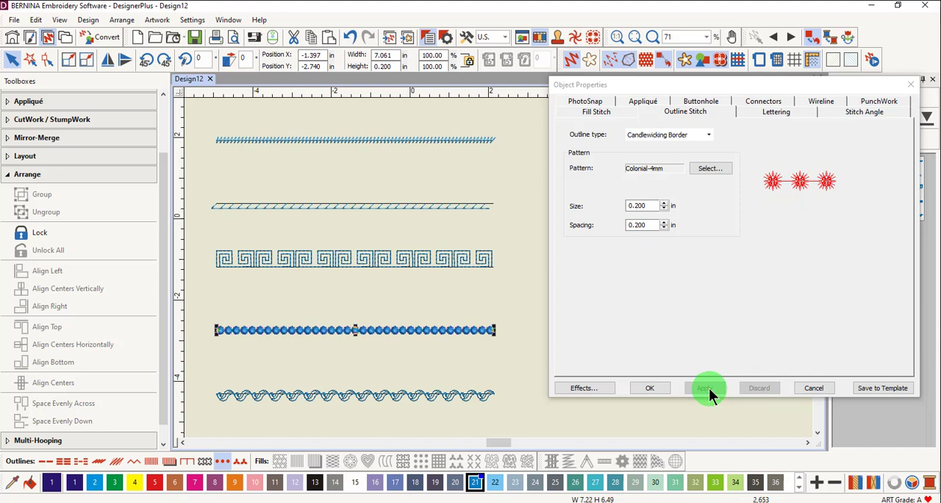
- Change the pattern run line to pattern 905 from the Children pattern set and apply it
left_click(479, 395)
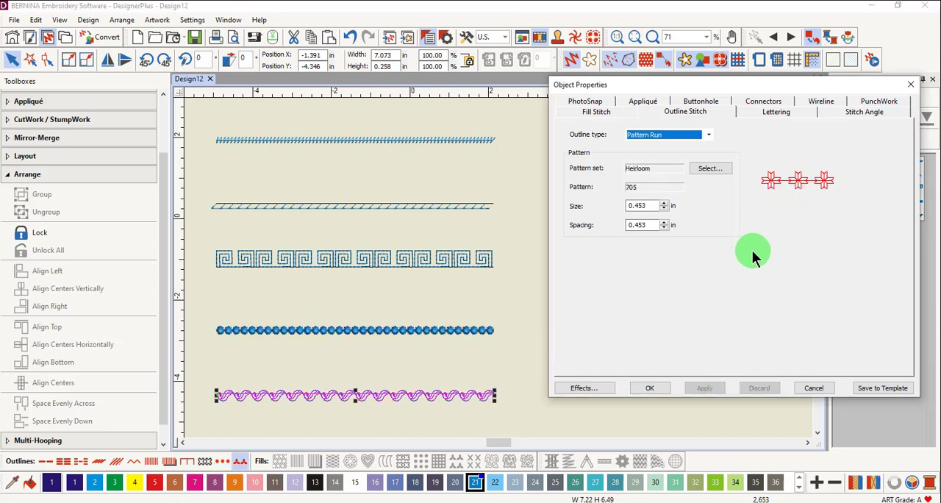
left_click(711, 168)
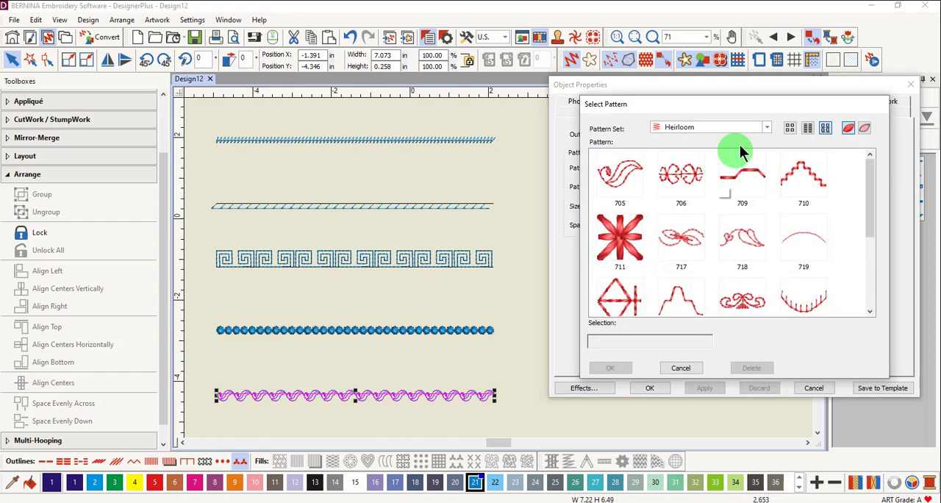
left_click(767, 127)
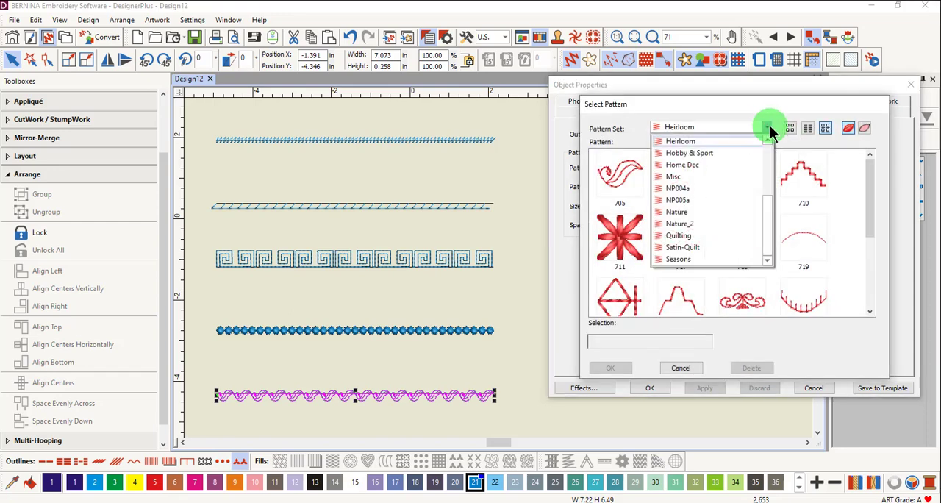
scroll(728, 189, "up", 3)
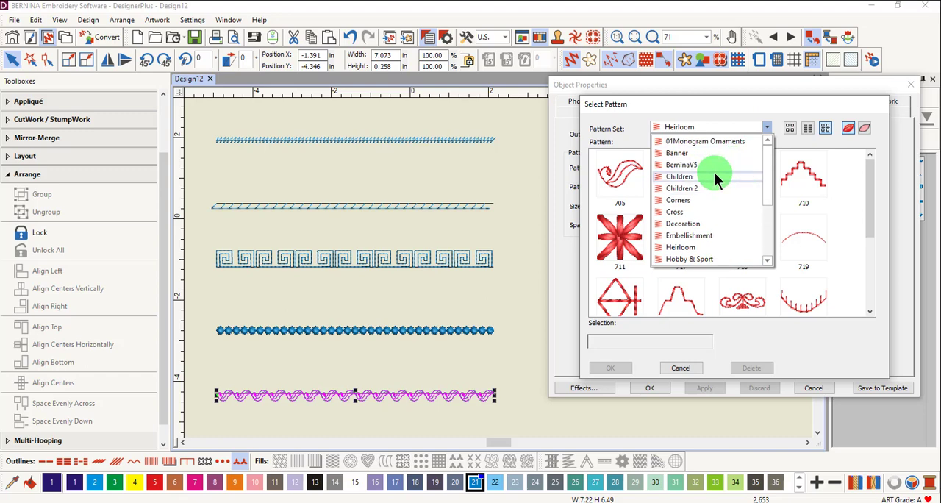
left_click(714, 176)
left_click(689, 204)
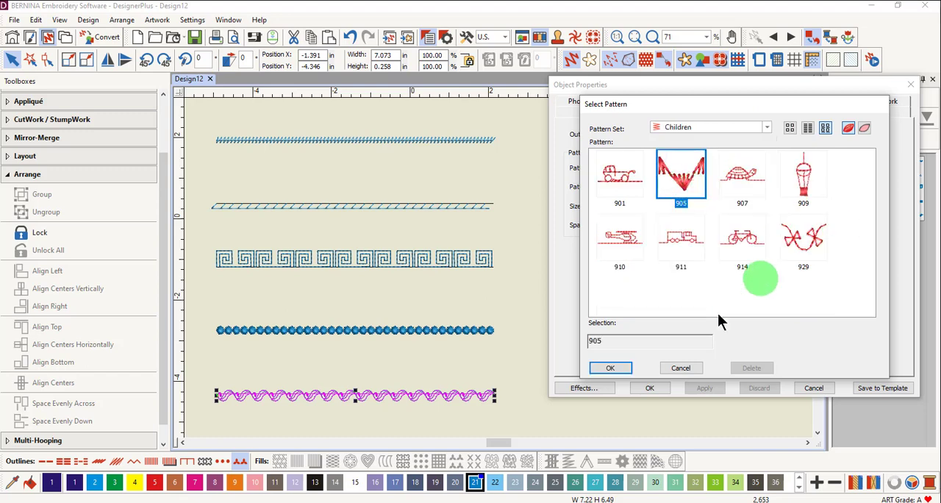
left_click(612, 370)
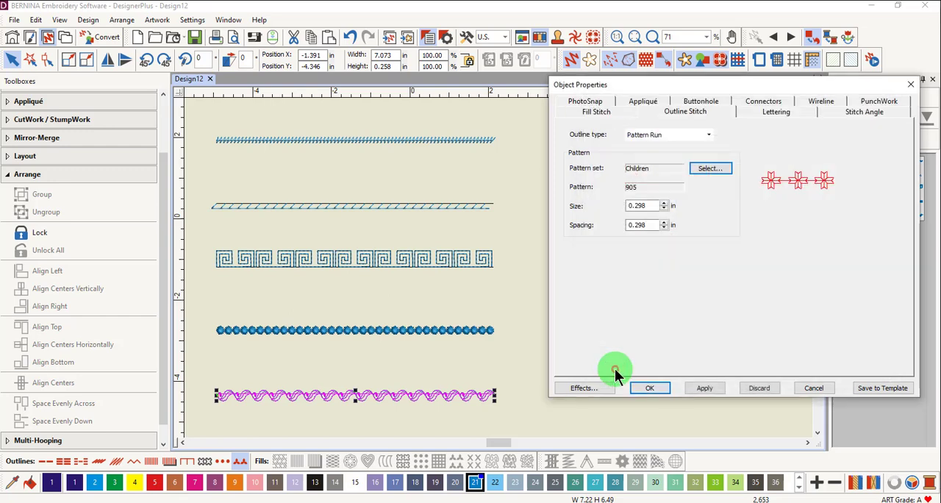
left_click(707, 390)
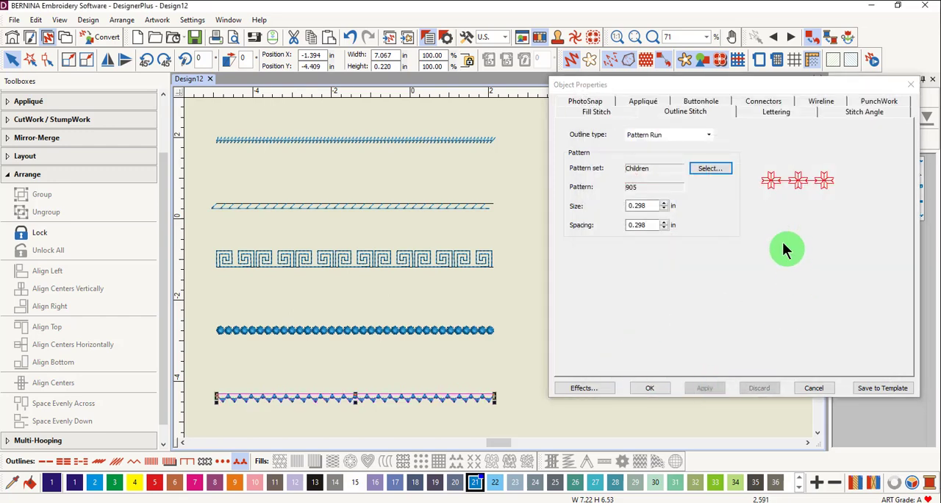